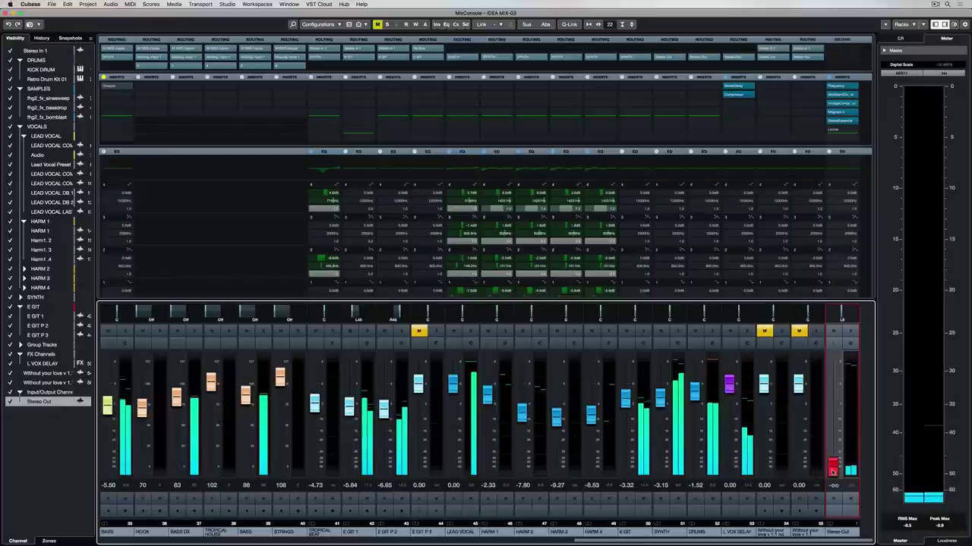
# Raise the Stereo Out fader from silence and add a new stereo output bus, Stereo Out 3
pyautogui.moveTo(832, 464); pyautogui.dragTo(832, 389)
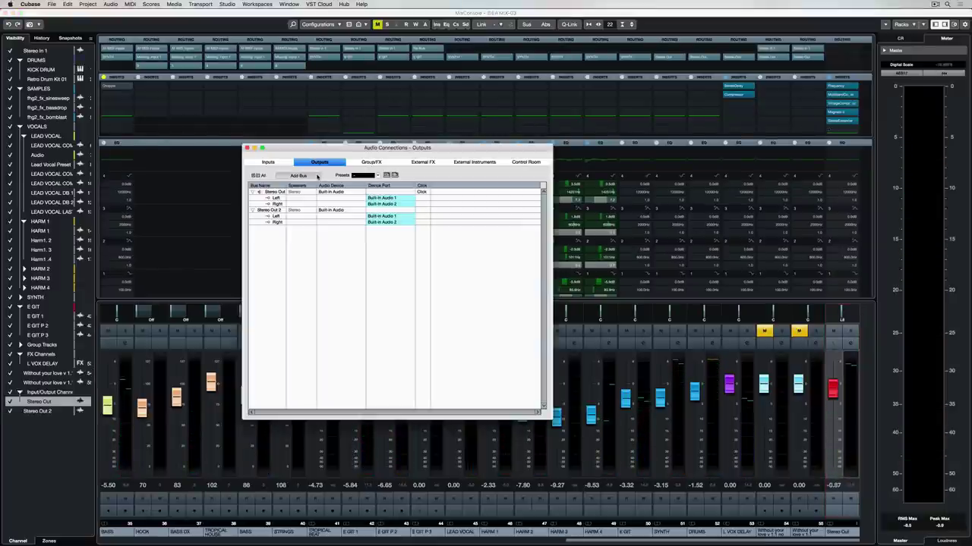
pyautogui.click(317, 176)
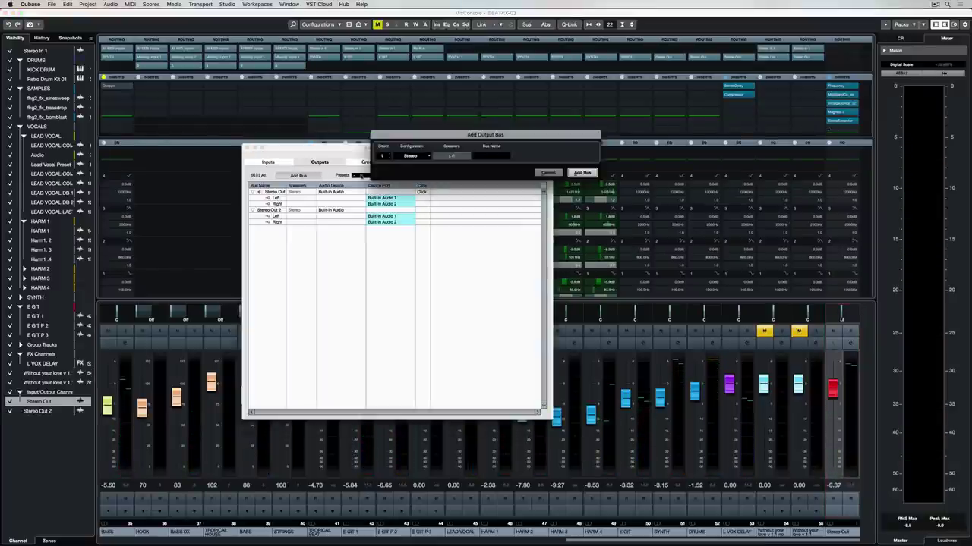
pyautogui.click(577, 173)
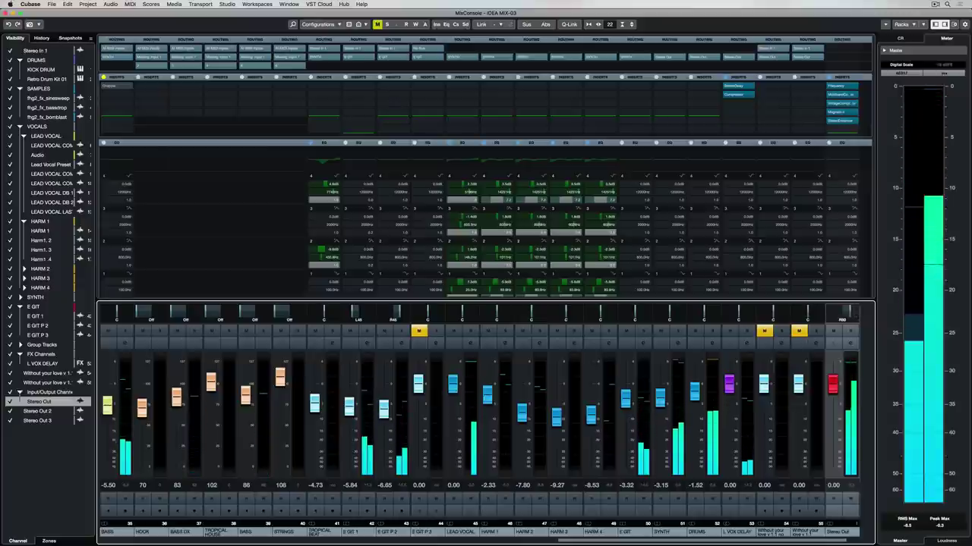
# Bring up the Project window showing the MONO TRACK with its LEAD VOCAL DB 2 clip
pyautogui.moveTo(845, 319)
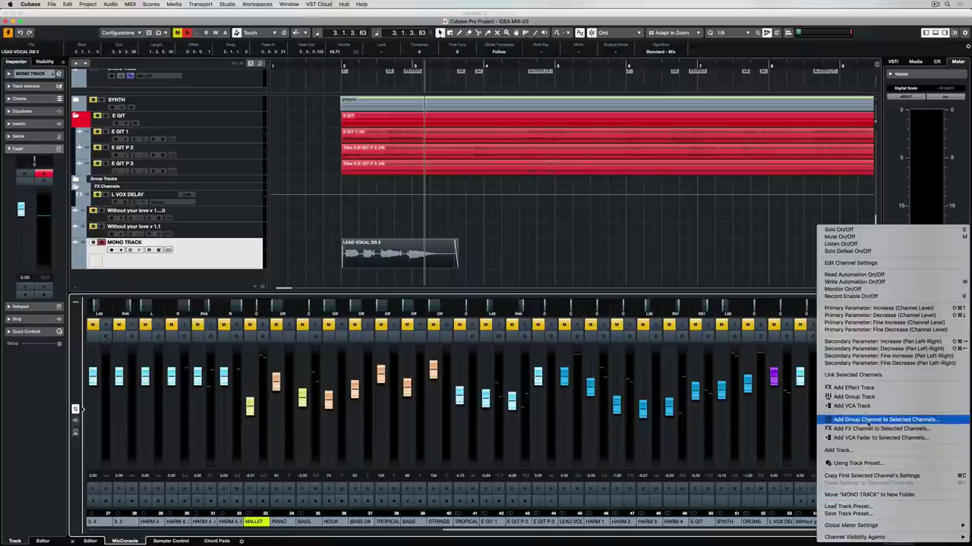
# Add a stereo group channel named VOCAL for the selected channels
pyautogui.click(869, 420)
pyautogui.click(505, 158)
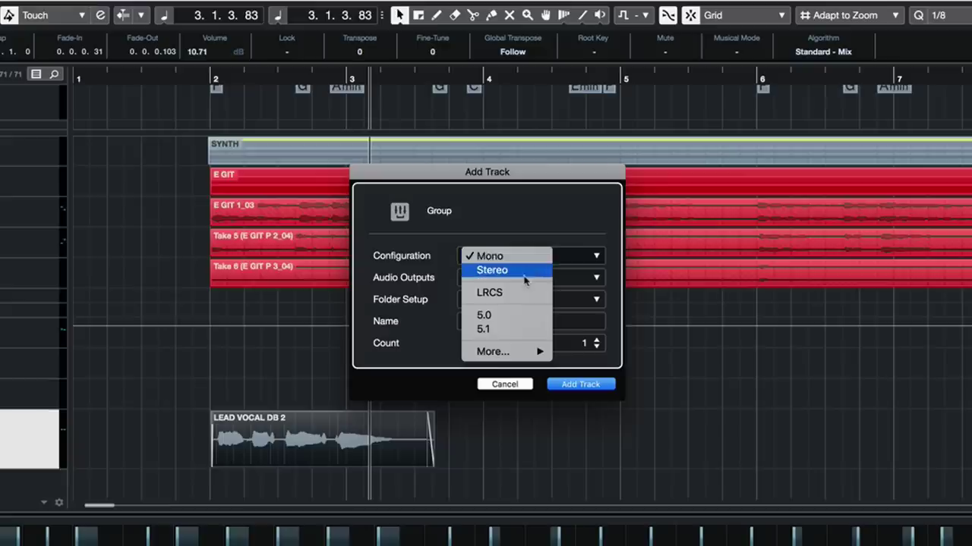
pyautogui.click(524, 271)
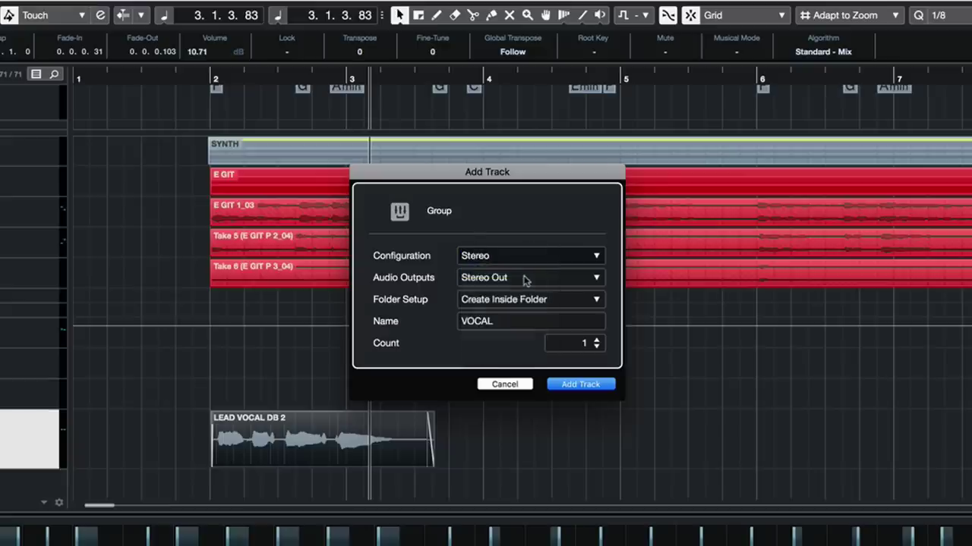
pyautogui.click(581, 385)
# Convert the MONO LEFT and MONO RIGHT tracks into one multi-channel track
pyautogui.click(89, 4)
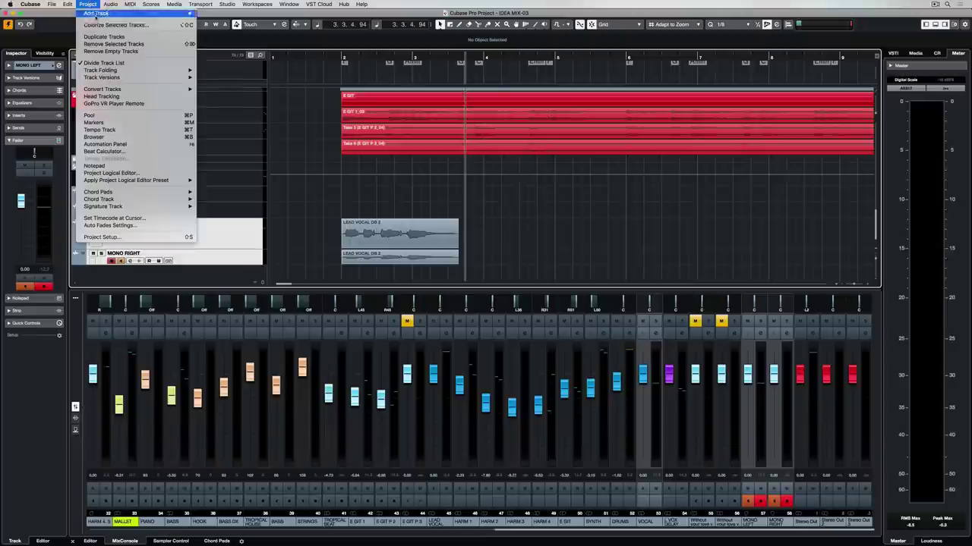
pyautogui.moveTo(126, 89)
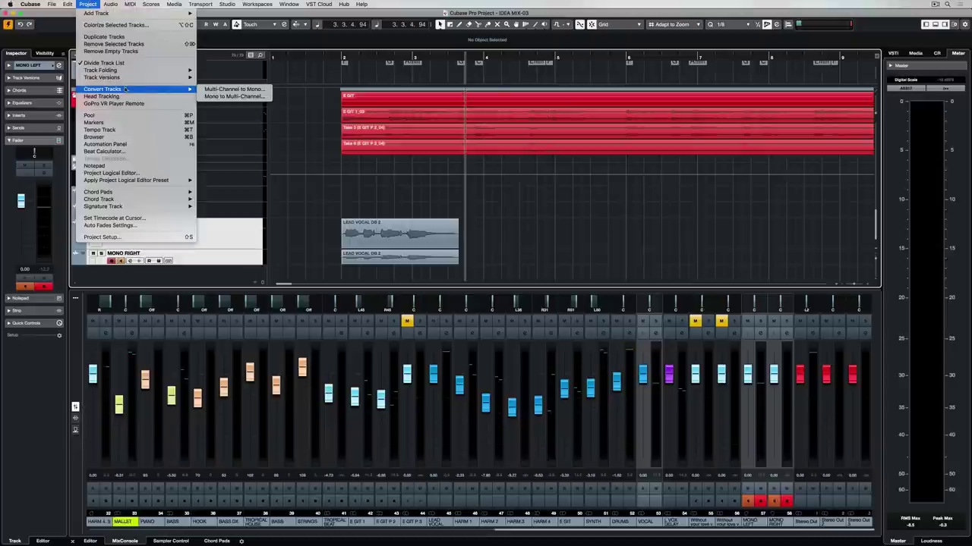
pyautogui.click(232, 97)
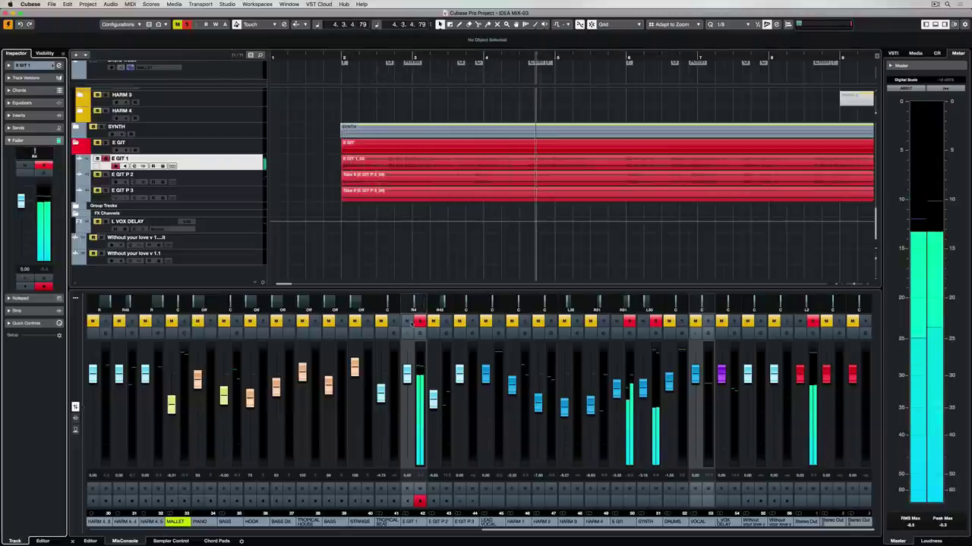
# Pan the E GIT 1 guitar channel further right to R29
pyautogui.moveTo(416, 306)
pyautogui.mouseDown()
pyautogui.moveTo(426, 300)
pyautogui.moveTo(401, 310)
pyautogui.mouseUp()
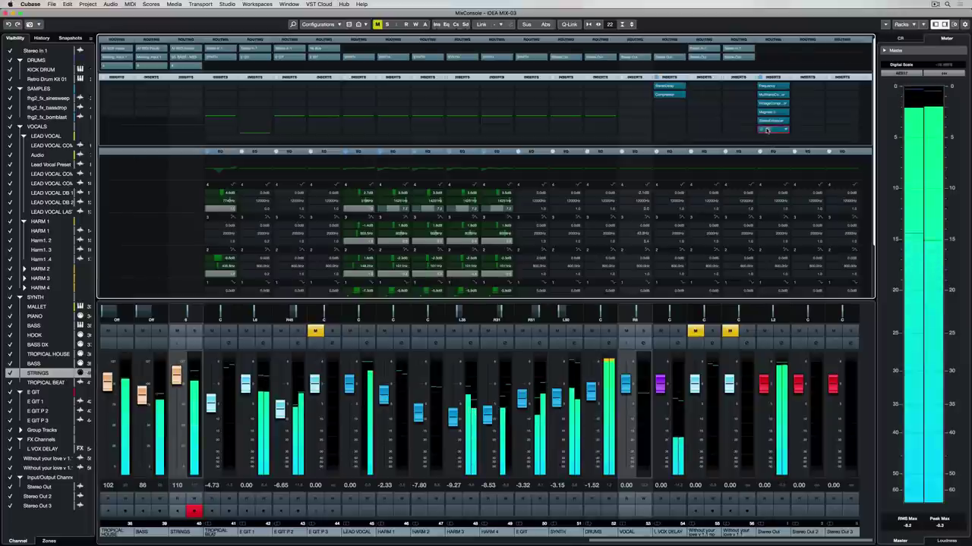
# Open the MultiScope analyser inserted on the Stereo Out channel
pyautogui.click(766, 130)
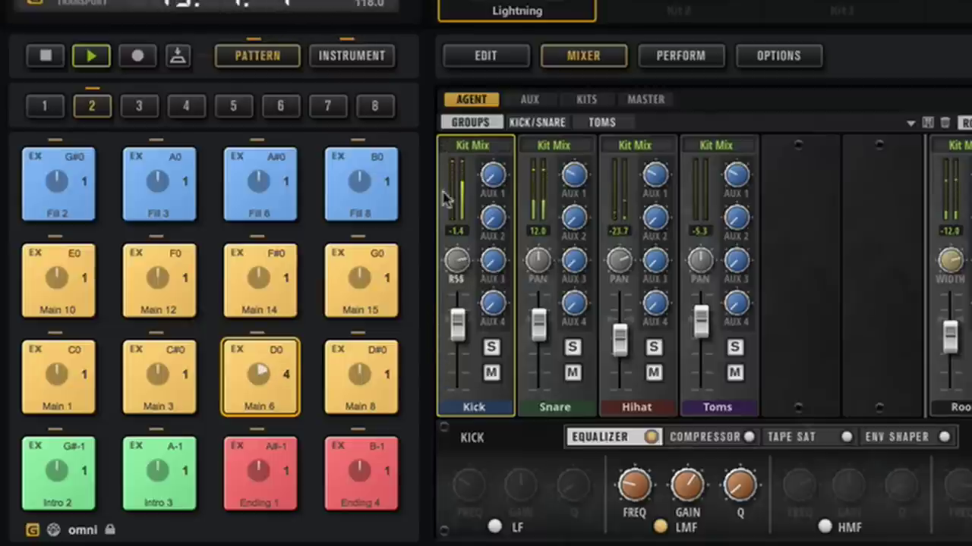
# Reset the Groove Agent Kick channel's pan to centre
pyautogui.keyDown('ctrl'); pyautogui.click(445, 255); pyautogui.keyUp('ctrl')
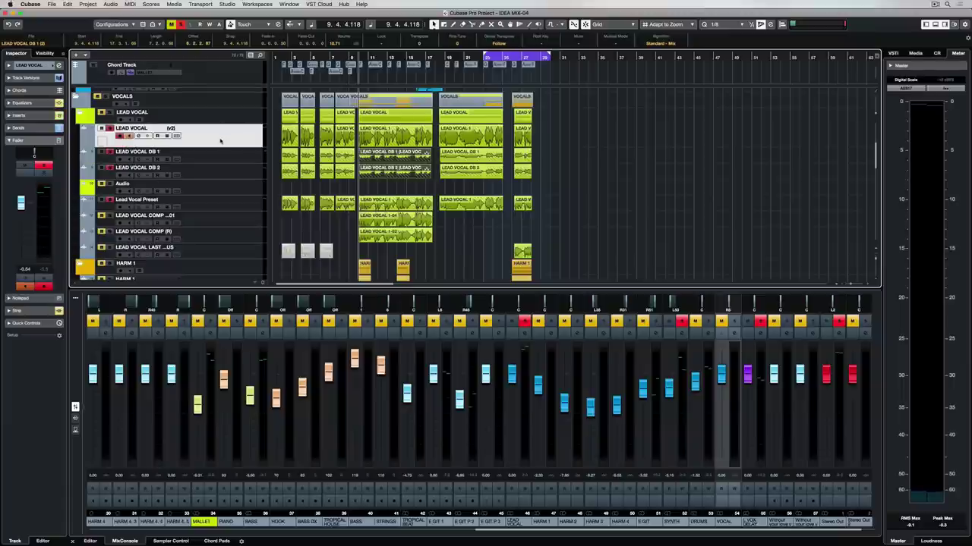
# Select the LEAD VOCAL DB 1 and LEAD VOCAL DB 2 tracks to view their settings
pyautogui.click(143, 154)
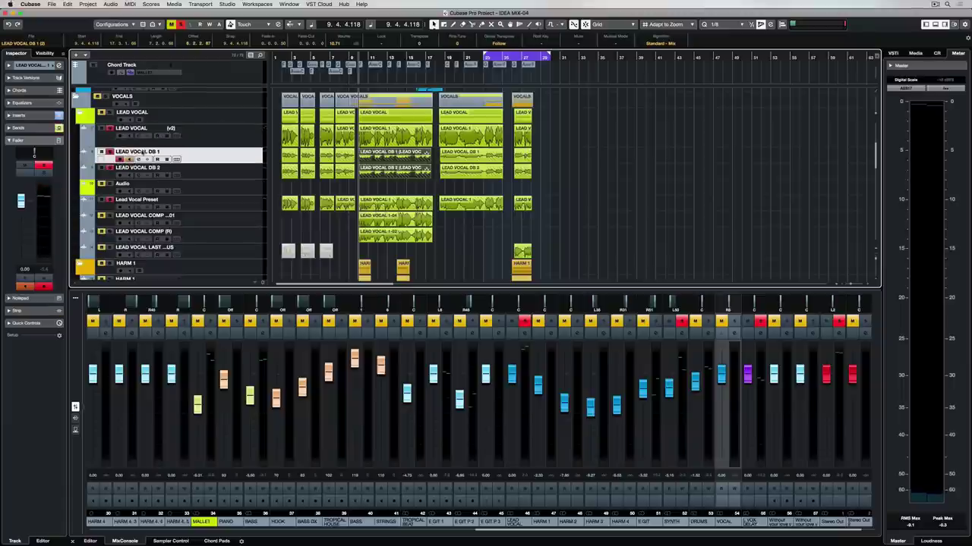
pyautogui.click(184, 169)
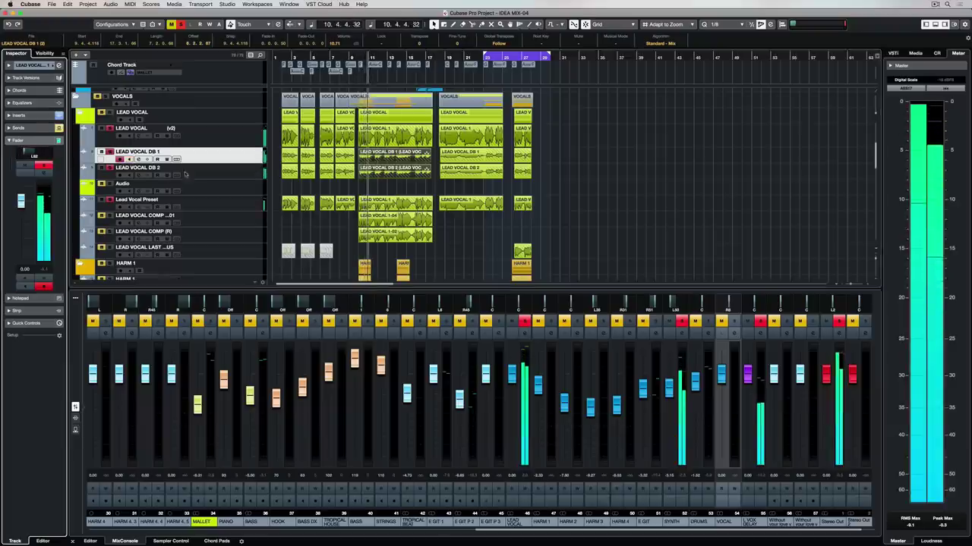
pyautogui.click(189, 173)
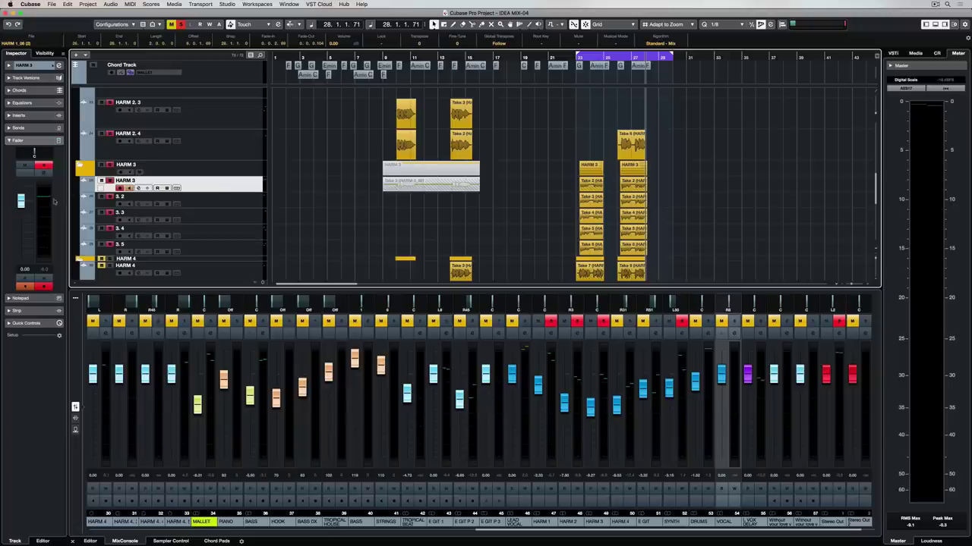
# Step through HARM 3 takes 3.2, 3.3, 3.4 and 3.5, showing each one's Fader and panner
pyautogui.click(194, 199)
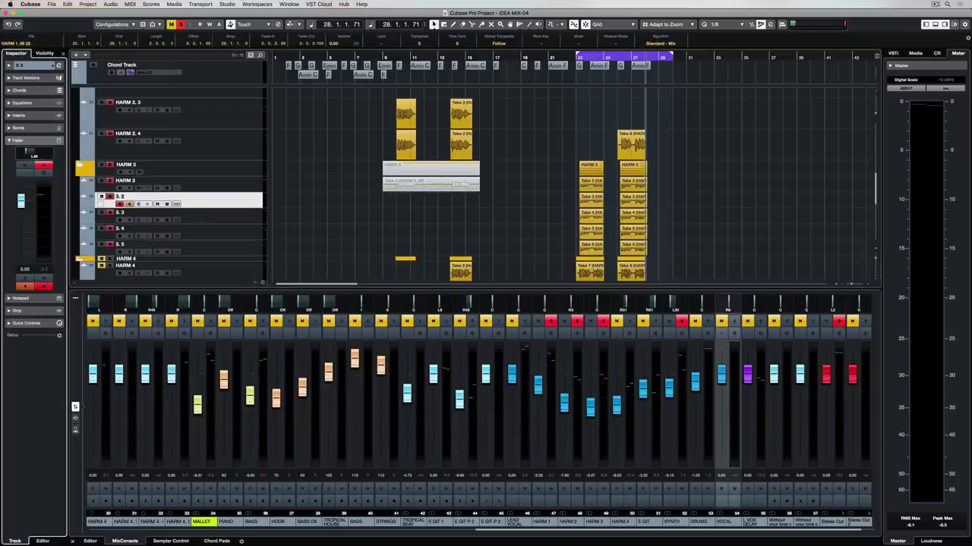
pyautogui.click(200, 220)
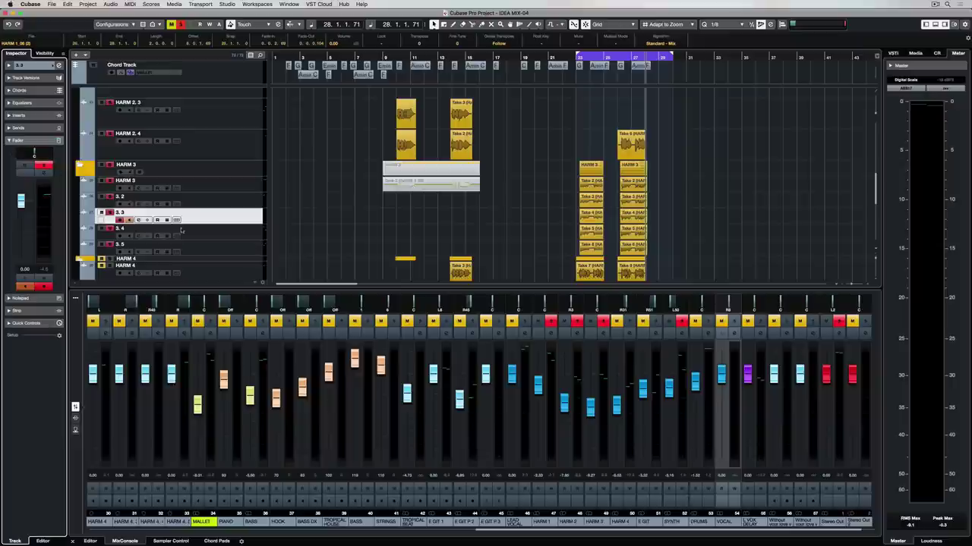
pyautogui.click(191, 233)
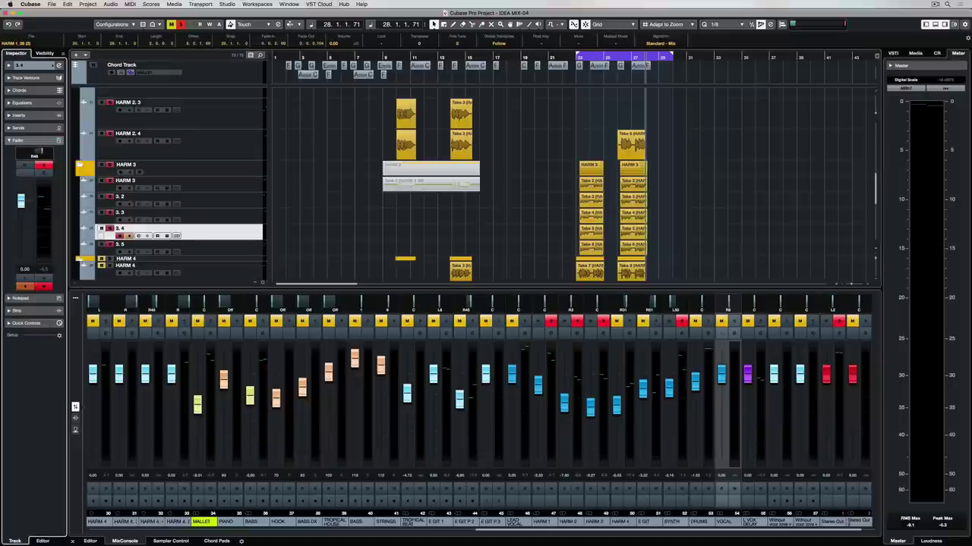
pyautogui.click(222, 245)
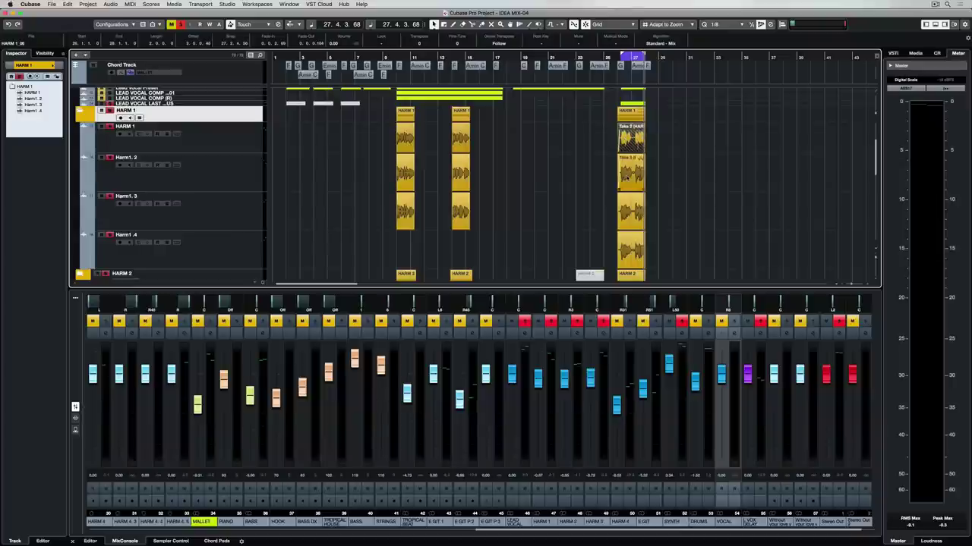
# Activate Take 4 on the Harm1.3 lane
pyautogui.click(629, 219)
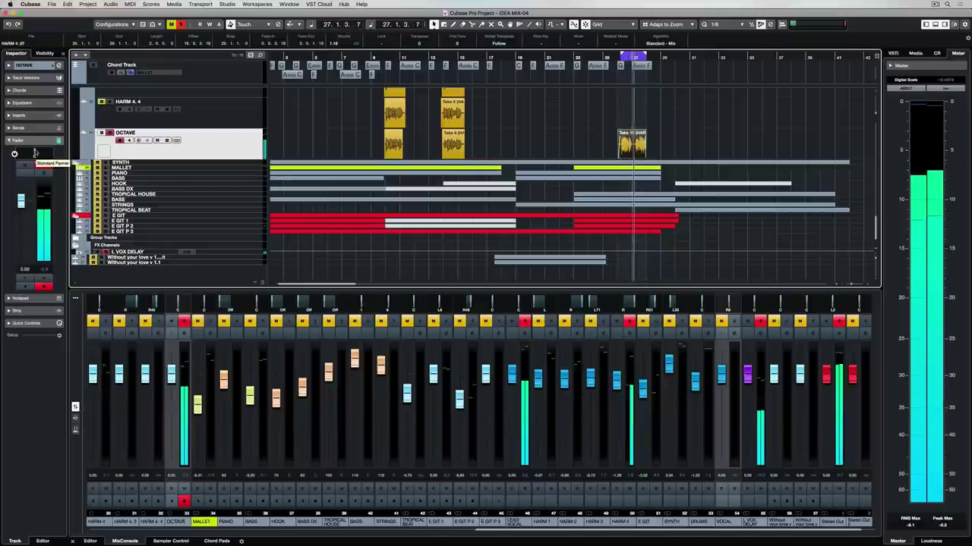
# Set the OCTAVE track's pan to L8 in the Inspector's Fader section
pyautogui.moveTo(36, 152); pyautogui.dragTo(38, 152)
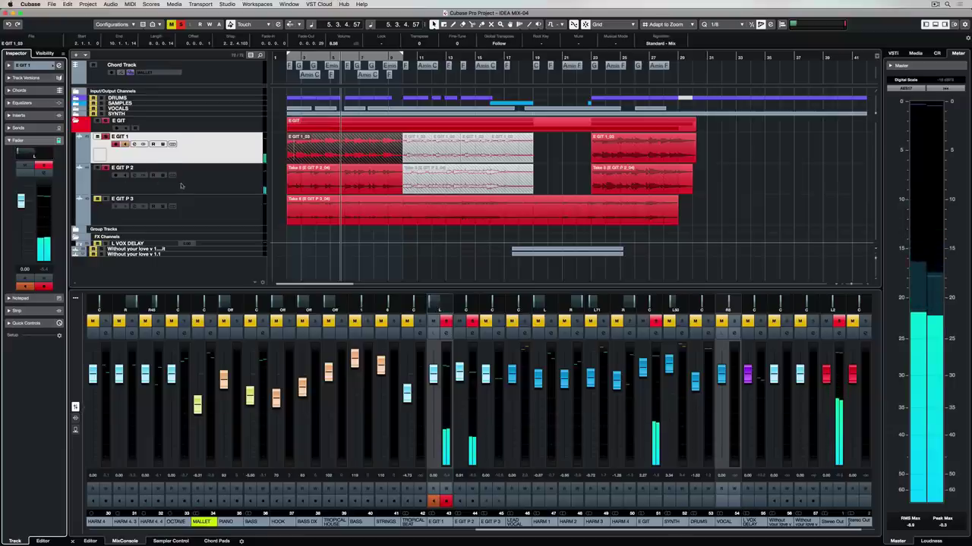
# Select the E GIT P 2 guitar track in the track list
pyautogui.click(221, 185)
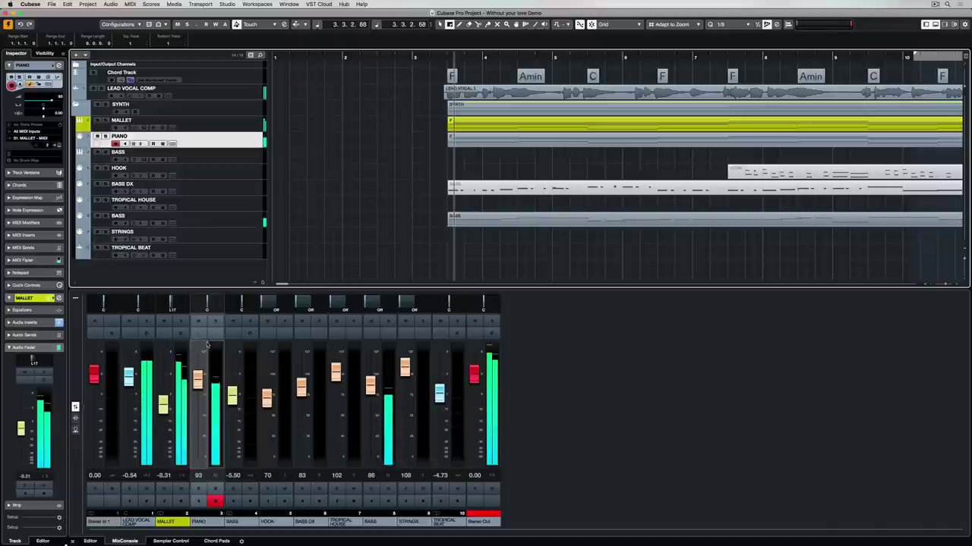
# Pan the PIANO channel left to about -20, then solo and unsolo it to check
pyautogui.click(207, 305)
pyautogui.moveTo(207, 306); pyautogui.dragTo(204, 306)
pyautogui.click(215, 321)
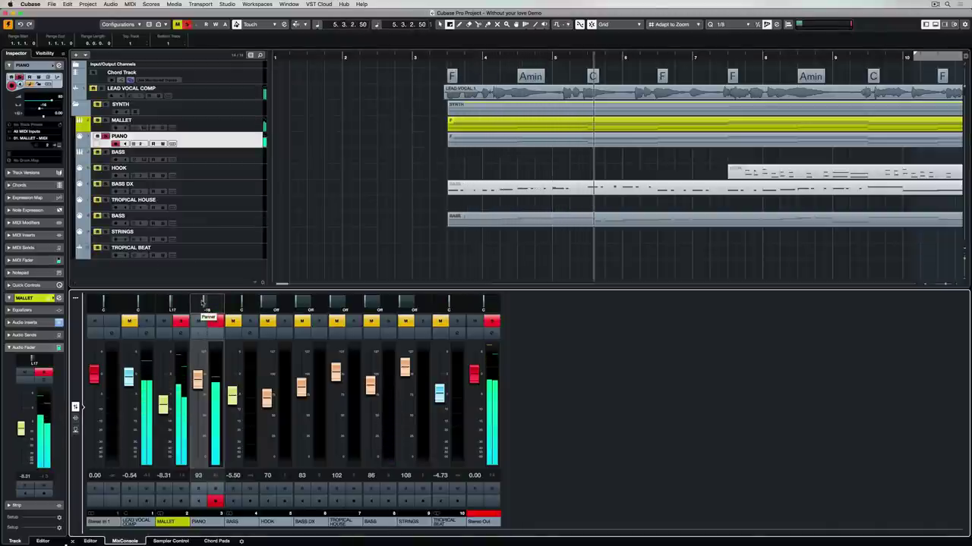
pyautogui.click(214, 321)
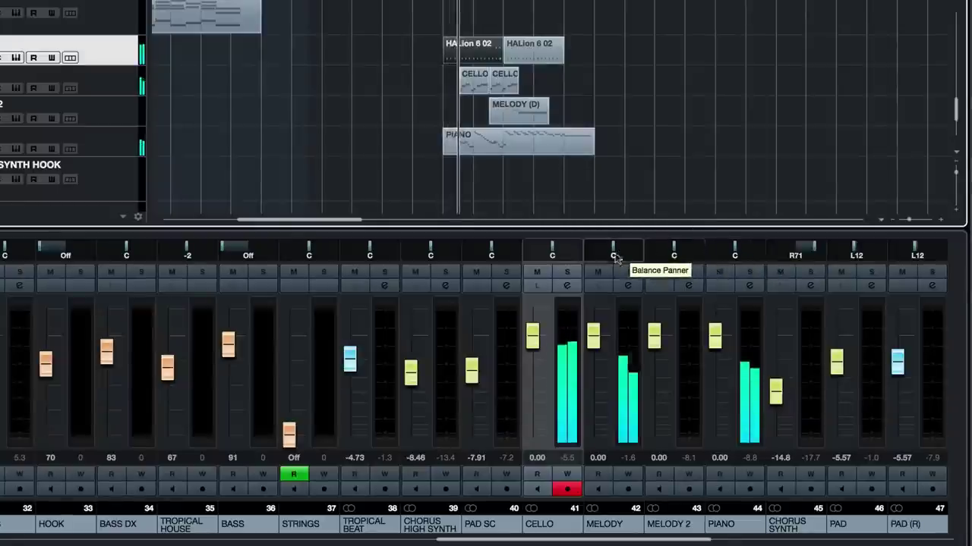
# Pan MELODY to L71 and MELODY 2 to R43 in the MixConsole
pyautogui.moveTo(611, 254); pyautogui.dragTo(588, 254)
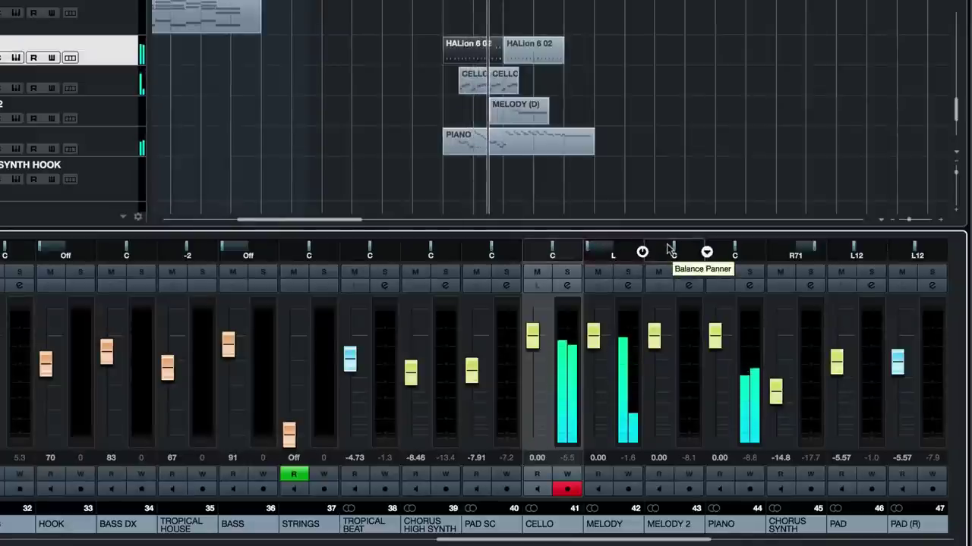
pyautogui.moveTo(668, 251); pyautogui.dragTo(710, 250)
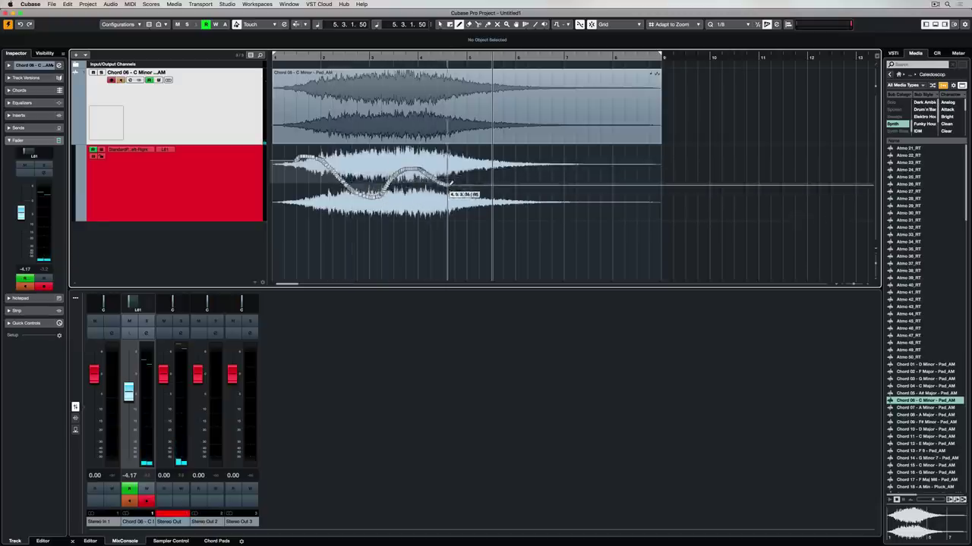
# Stop playback of the C Minor pad's pan automation pass
pyautogui.press('space')
pyautogui.press('space')
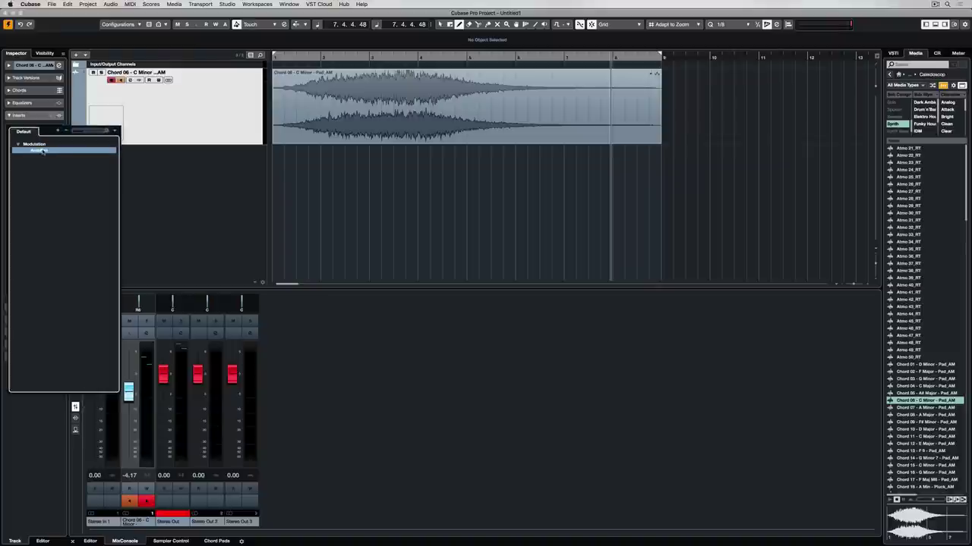
# Insert AutoPan on the pad, lower its rate slightly, and try triangle then sine LFO shapes
pyautogui.click(44, 149)
pyautogui.click(19, 131)
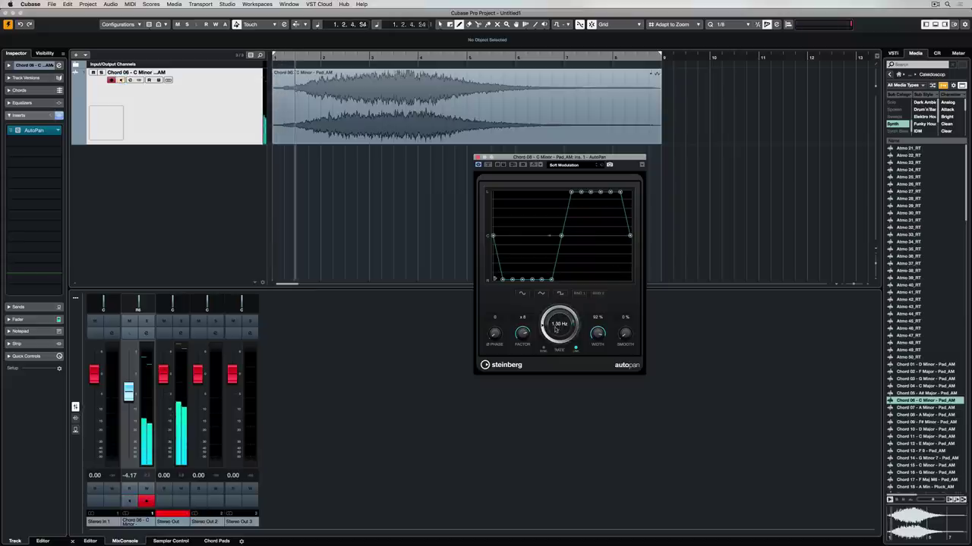
pyautogui.moveTo(555, 335); pyautogui.dragTo(555, 337)
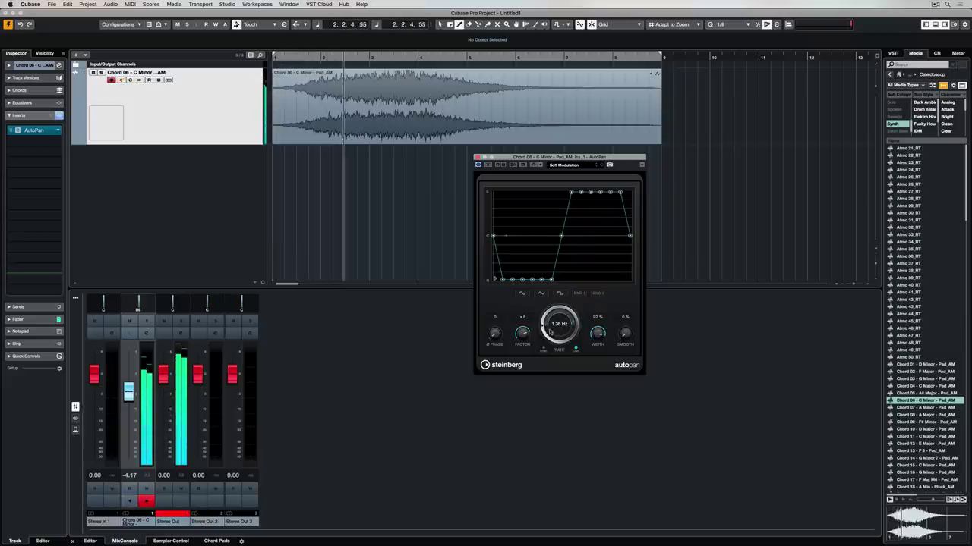
pyautogui.click(540, 294)
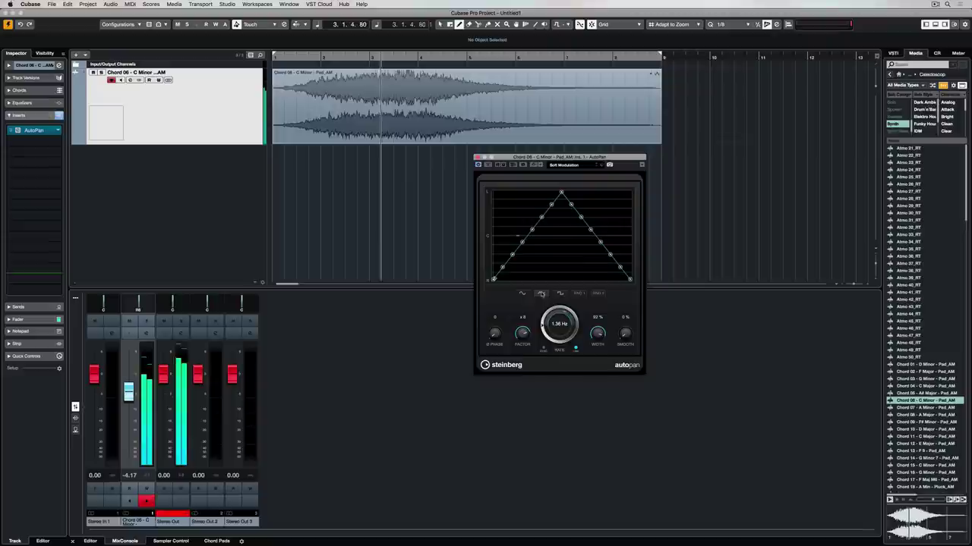
pyautogui.click(523, 295)
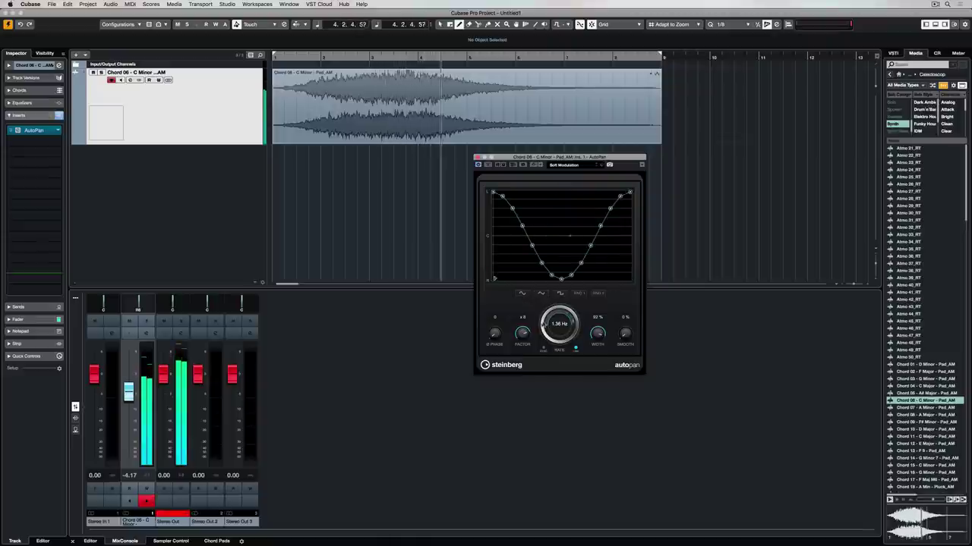